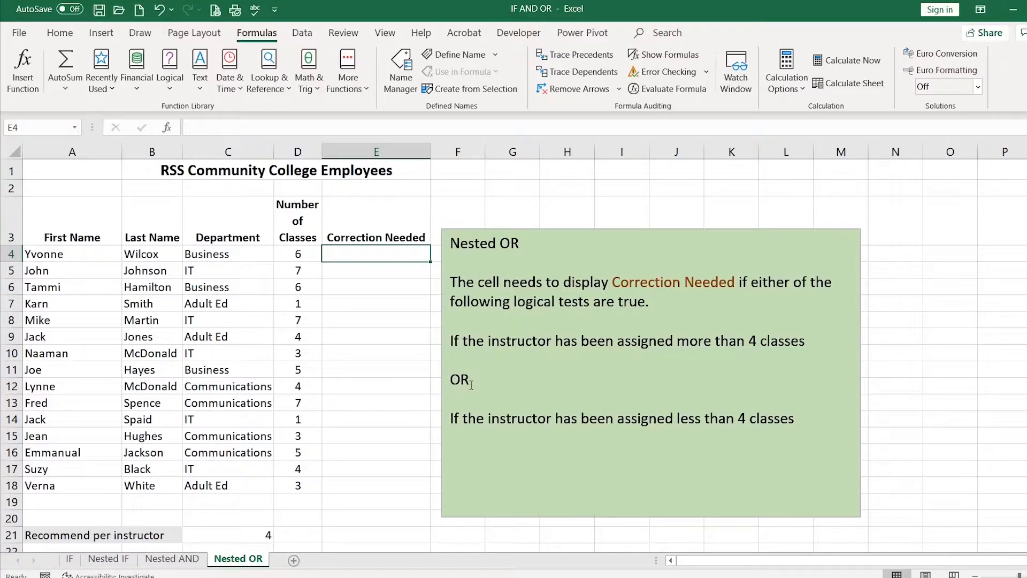
Insert an IF function in E4 that returns "Correction Needed" when true and an empty string ("") when false.
left_click(175, 94)
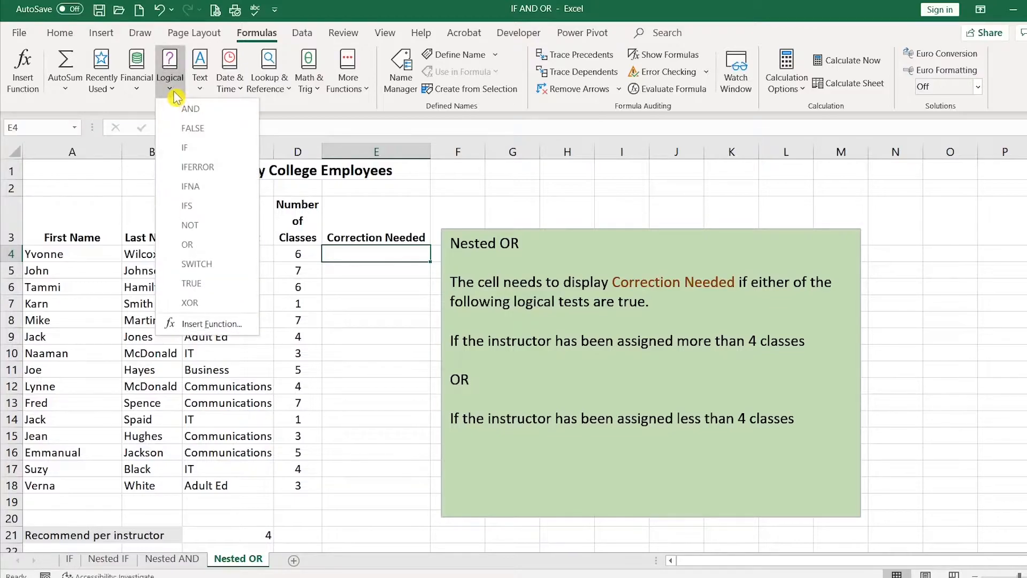
left_click(197, 146)
left_click_drag(591, 150, 583, 186)
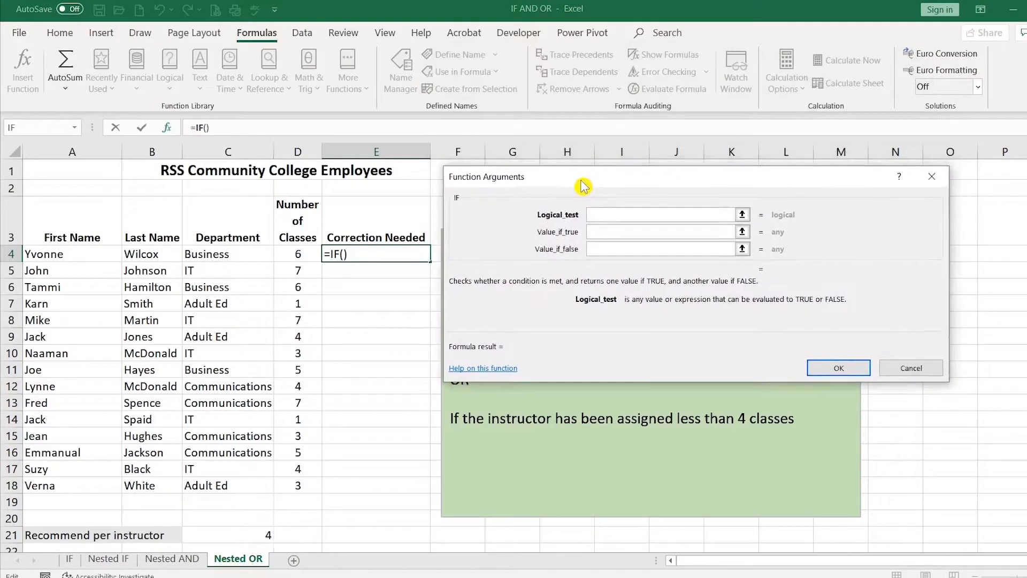
left_click(602, 231)
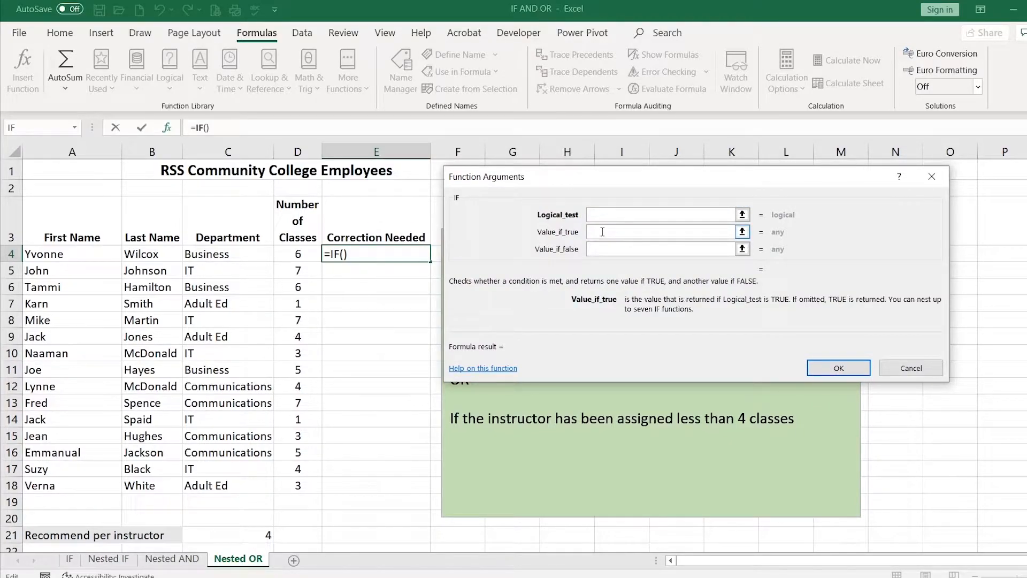
type("Correc")
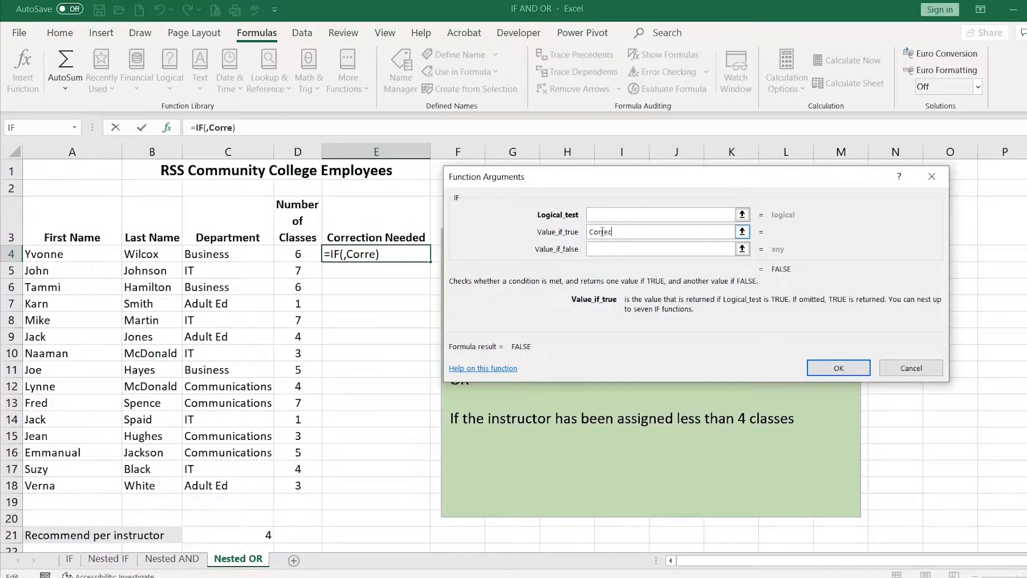
type("tion Neeeed")
key("Tab")
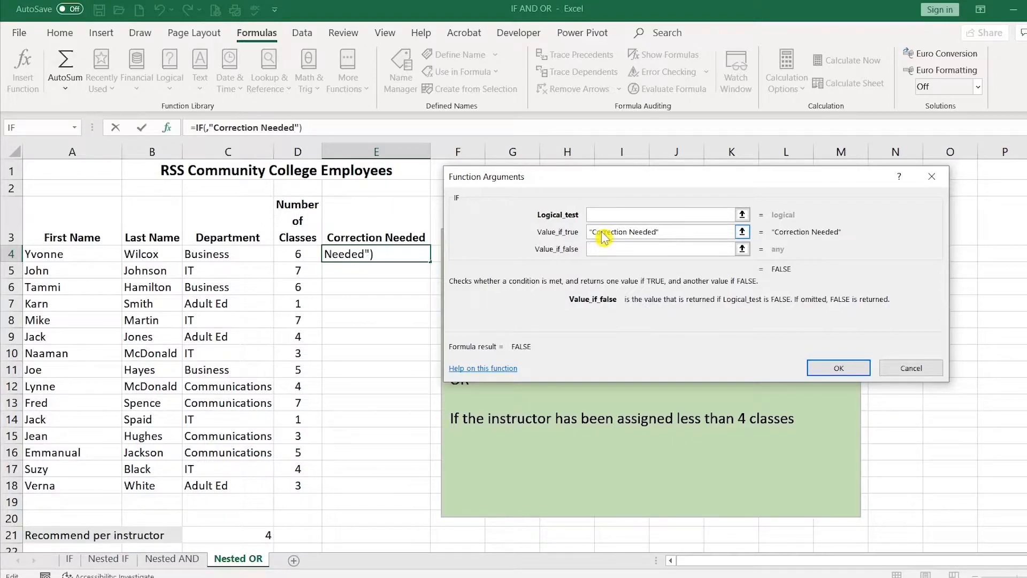
type("\"\"")
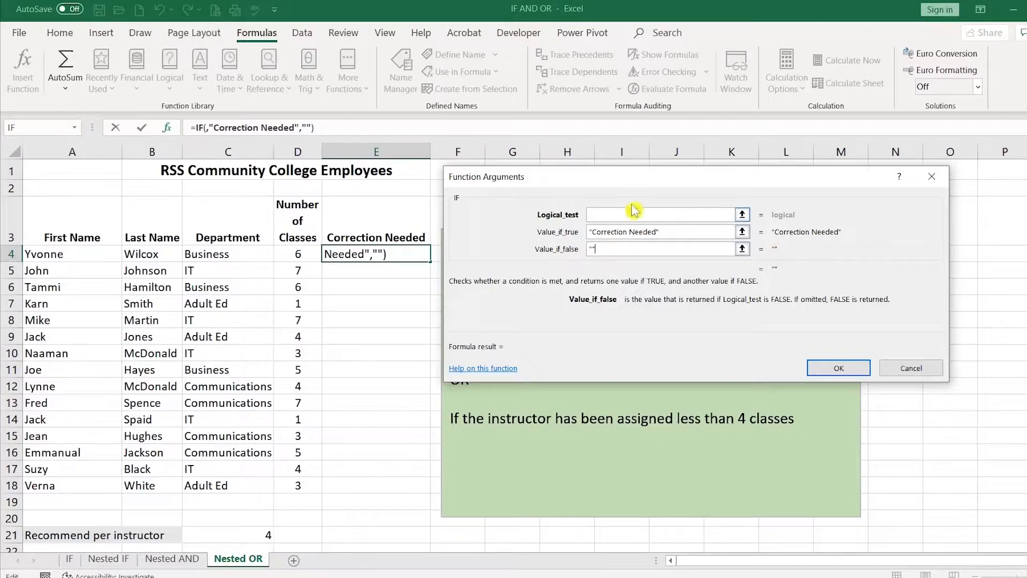
Nest an OR function inside the IF function's logical test.
left_click(595, 214)
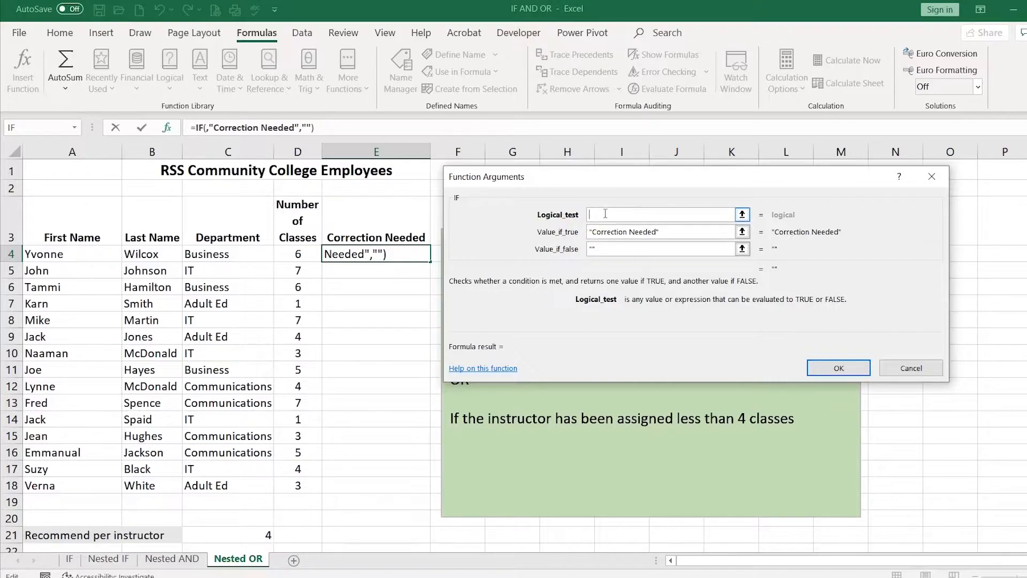
left_click(74, 129)
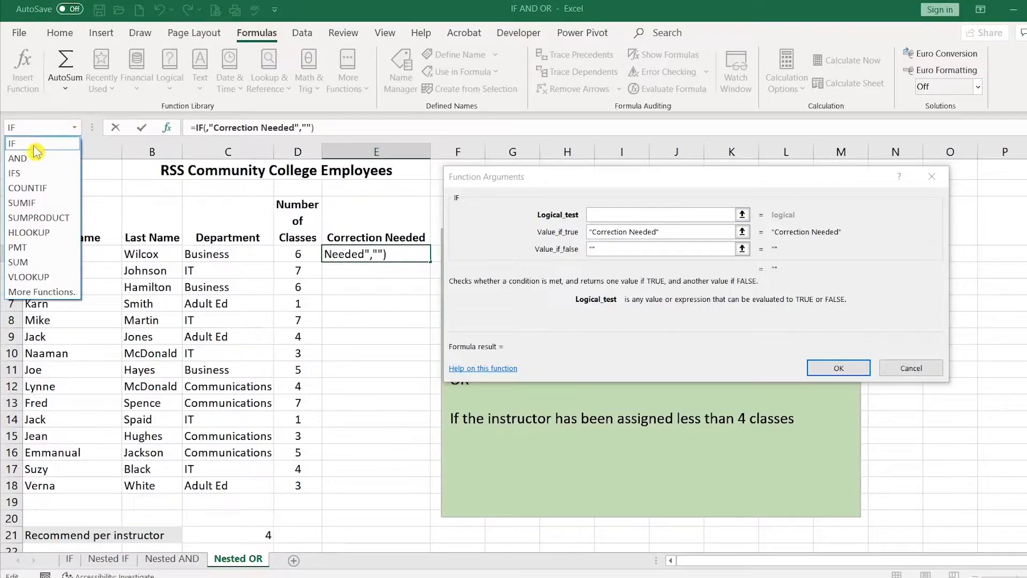
left_click(46, 293)
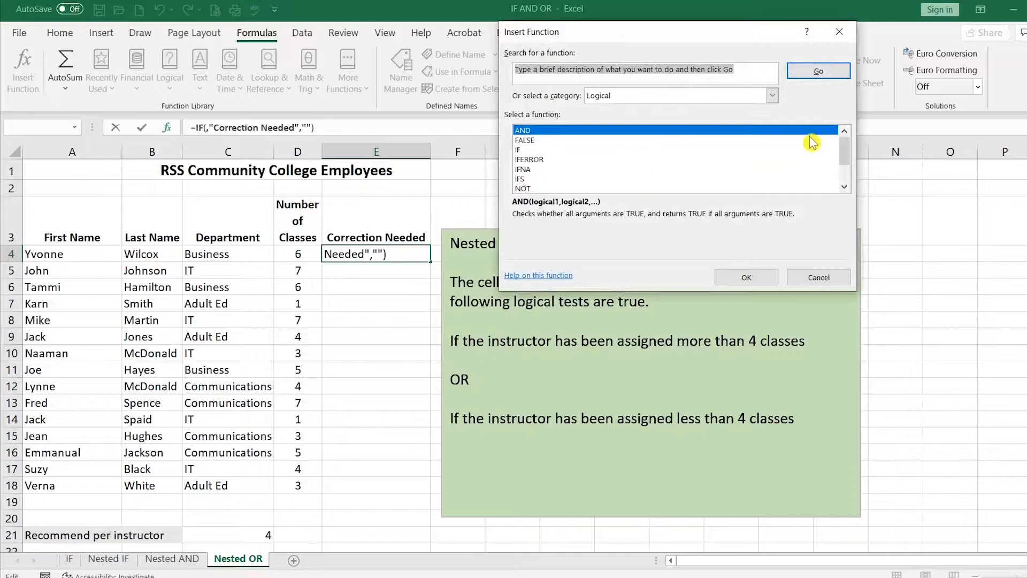
left_click_drag(843, 144, 845, 162)
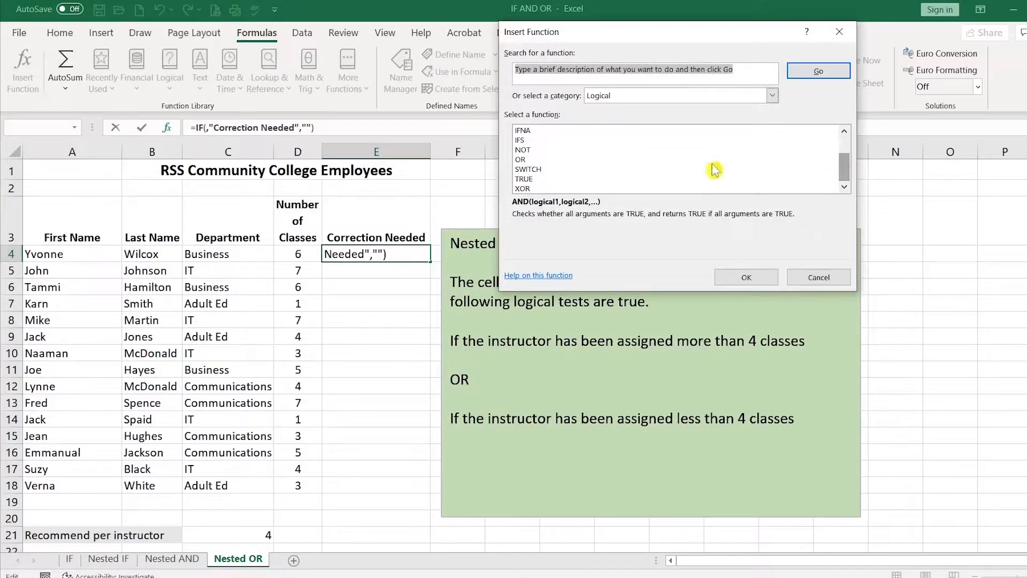
left_click(532, 161)
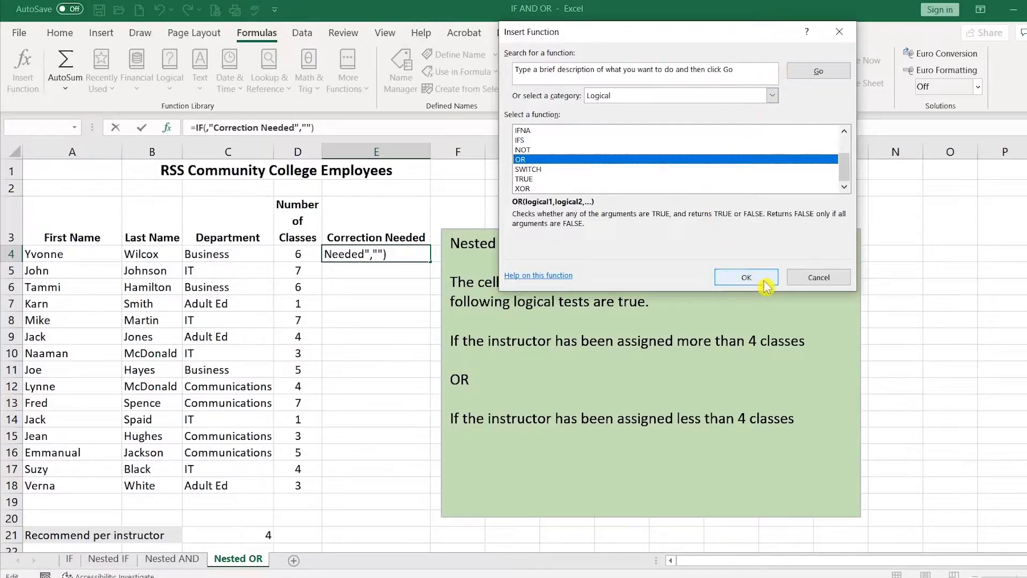
left_click(747, 277)
Set the OR function's first condition to D4>$C$21, with an absolute reference to the recommended class count.
left_click_drag(626, 177, 614, 71)
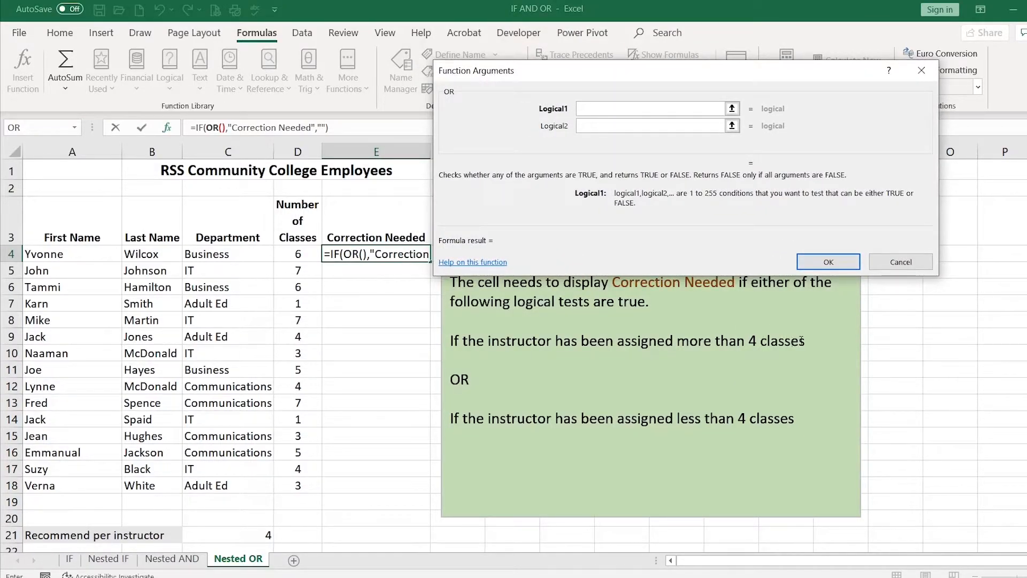
left_click(309, 253)
type(">")
left_click(246, 529)
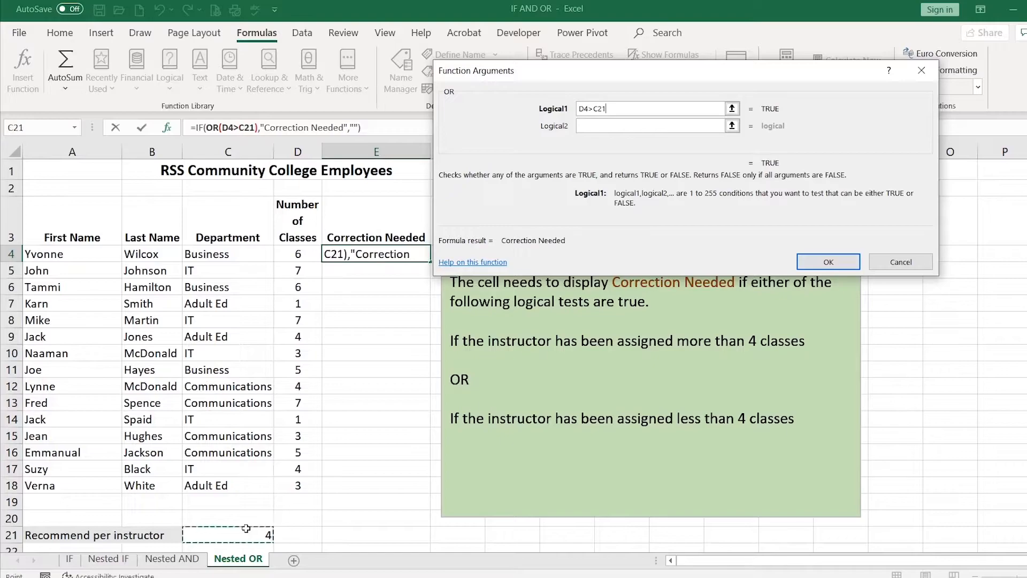
key("F4")
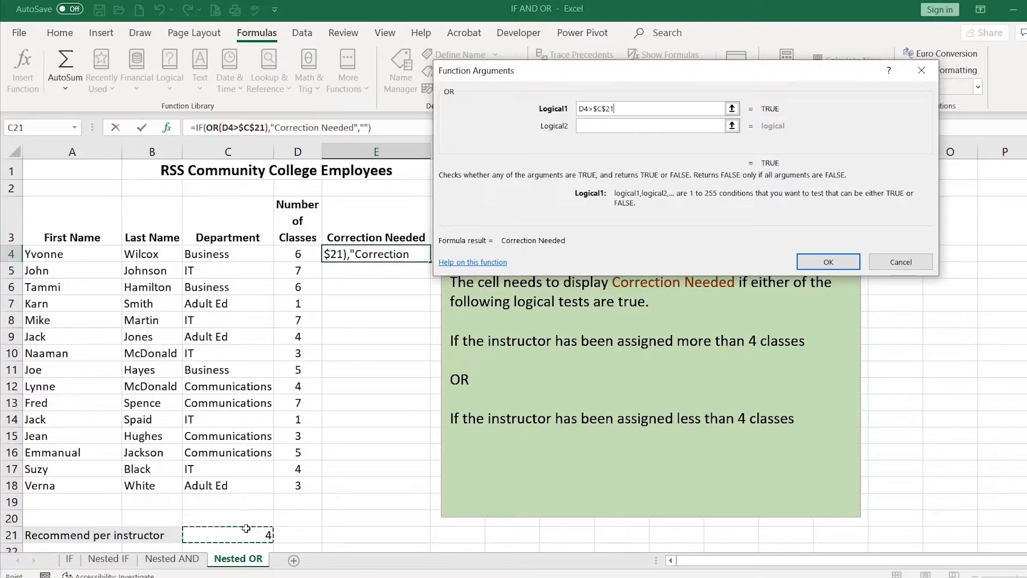
Set the OR function's second condition to D4<$C$21, and fill the completed formula from E4 down to E18.
key("Tab")
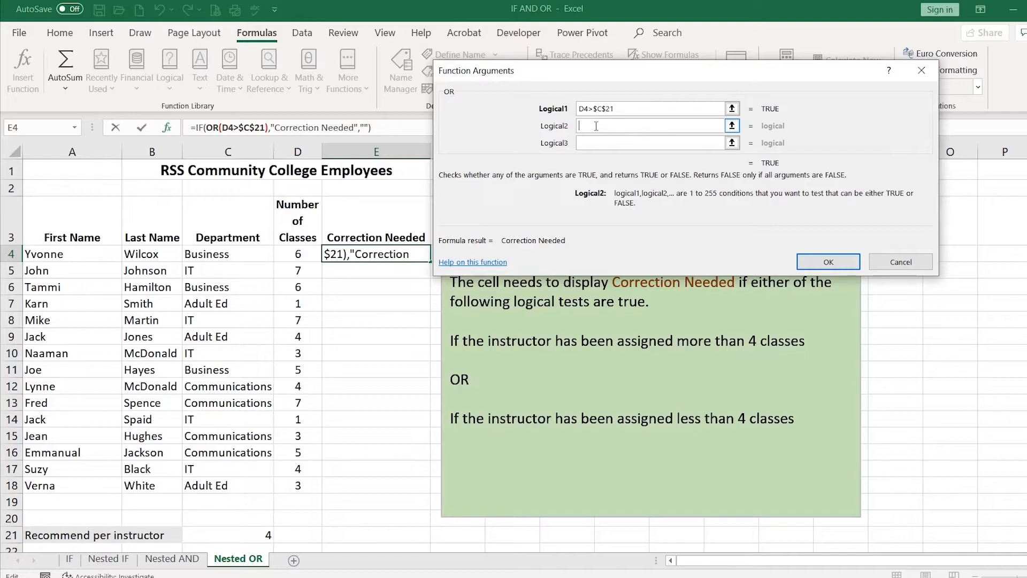
left_click(302, 254)
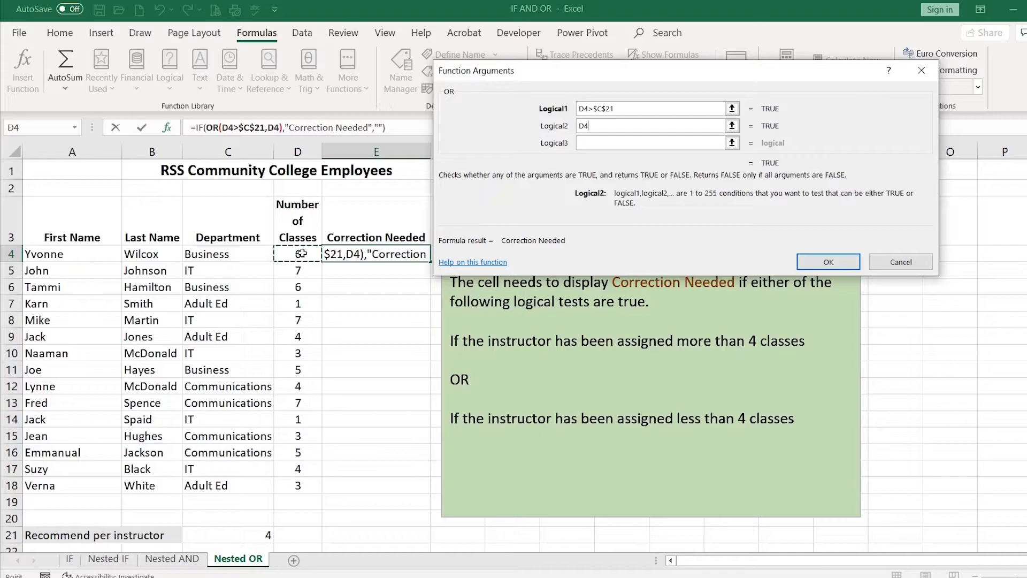
type("<")
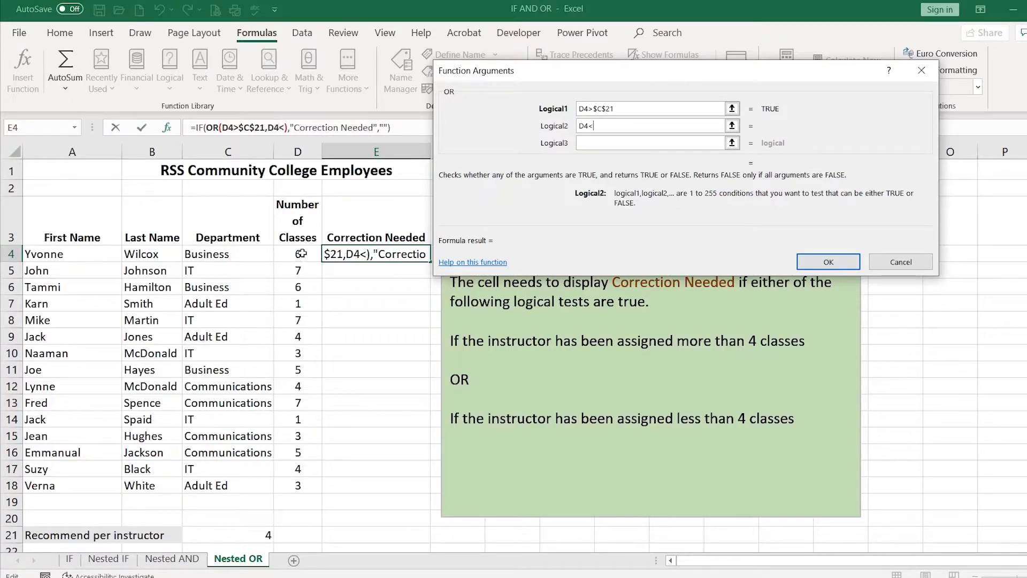
left_click(237, 535)
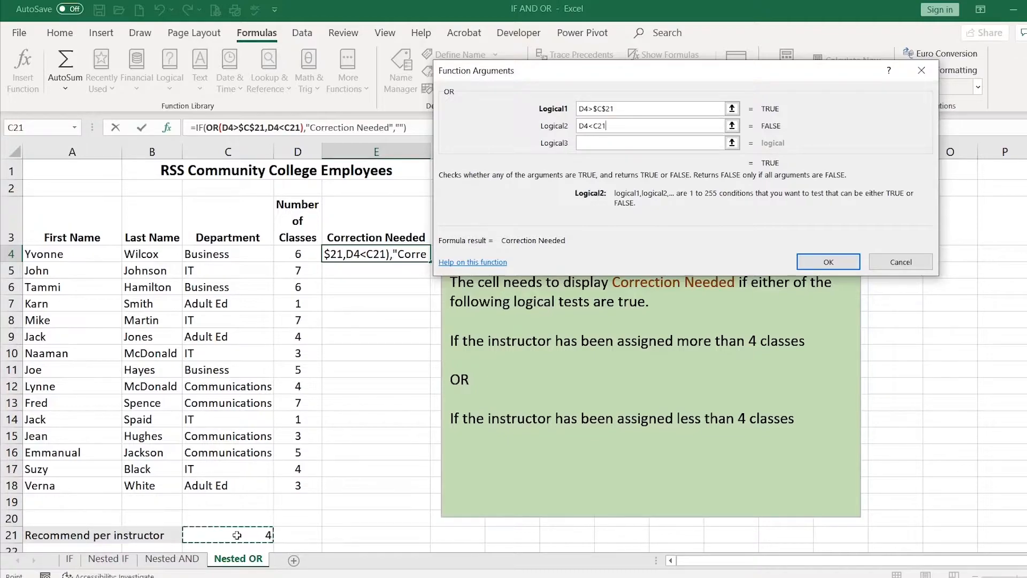
key("F4")
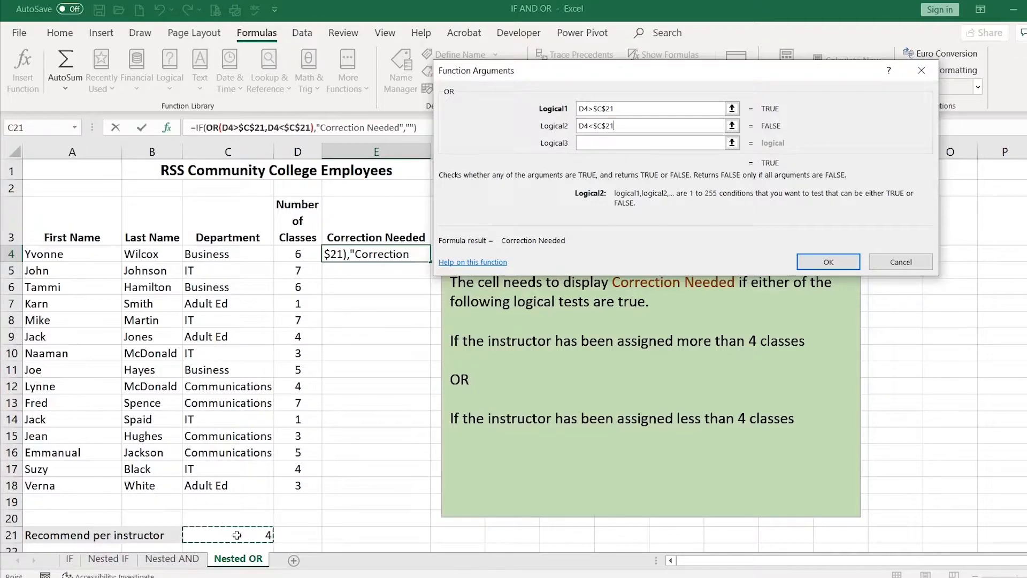
left_click(850, 263)
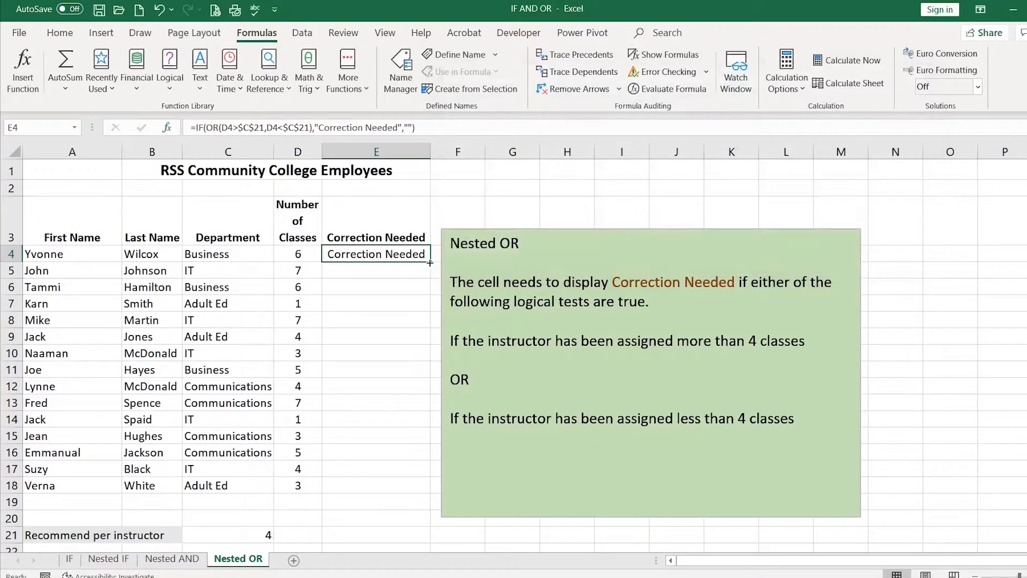
double_click(429, 262)
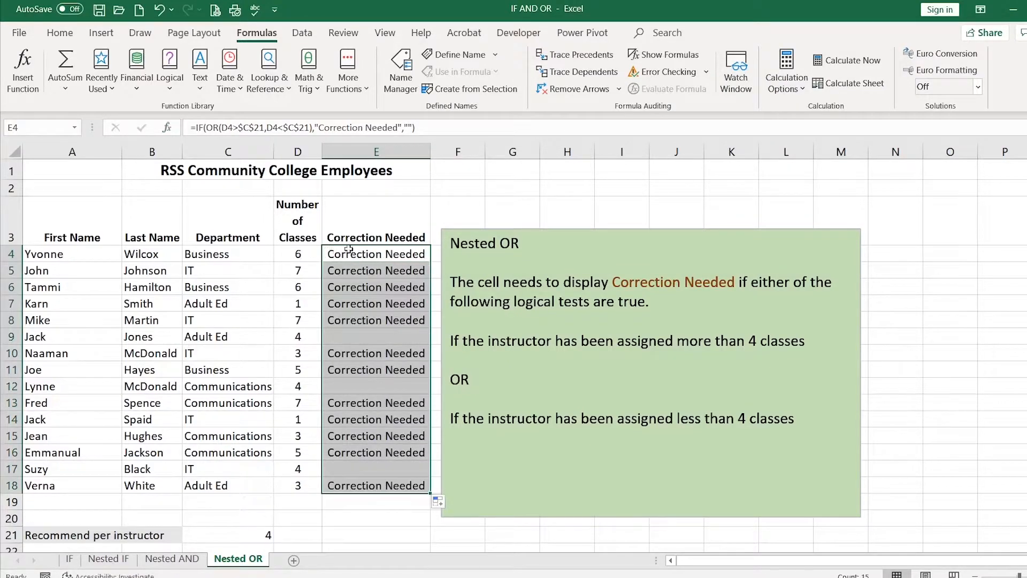
Check the Correction Needed results in column E against each instructor's number of classes in column D.
left_click(304, 250)
left_click(303, 268)
key("Down")
key("Down")
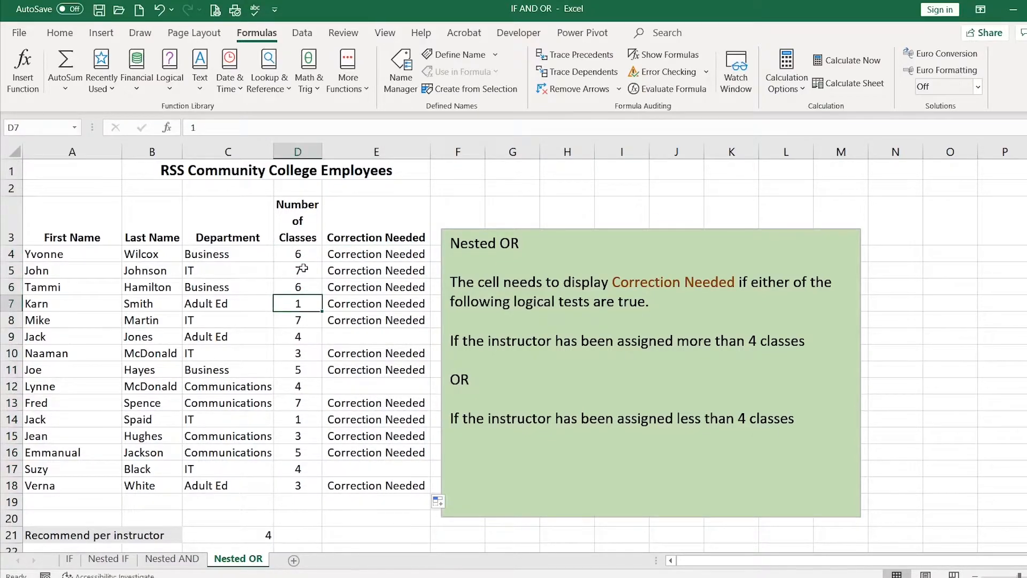
key("Down")
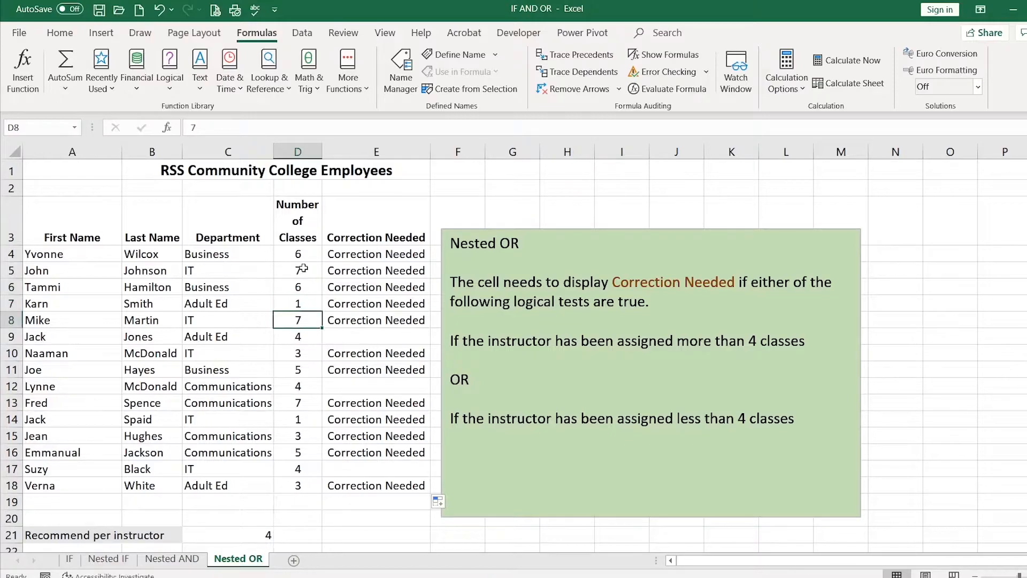
key("Down")
key("Right")
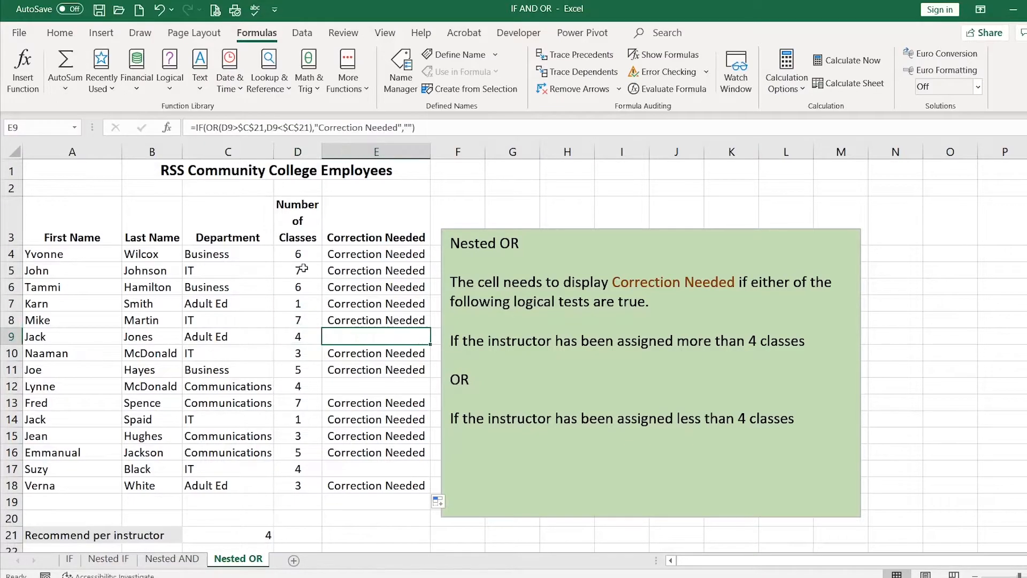
key("Left")
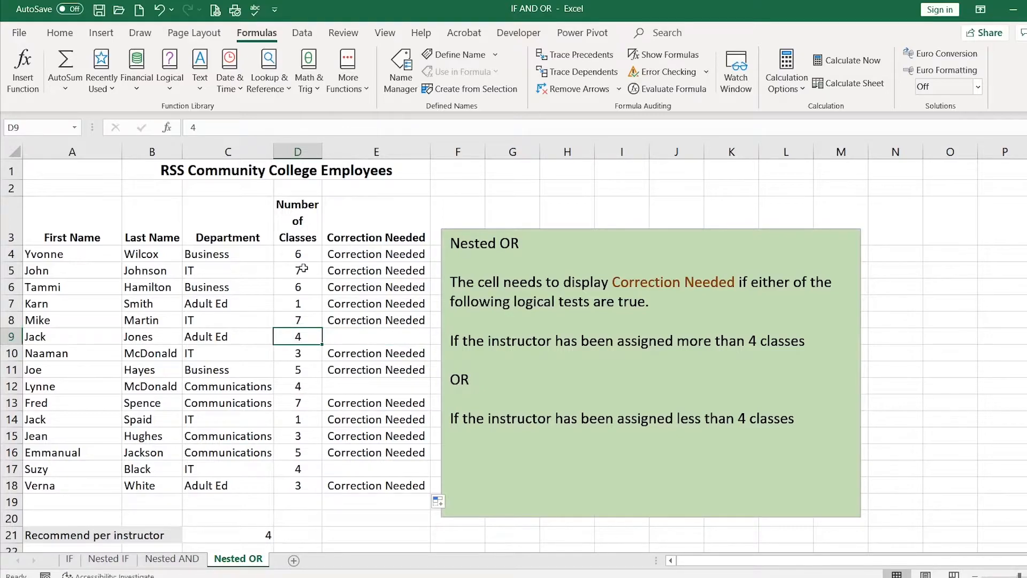
key("Right")
key("Down")
key("Down")
key("Down")
key("Down")
key("Down")
key("Down")
key("Down")
key("Down")
key("Up")
key("Up")
key("Up")
key("Up")
key("Up")
key("Up")
key("Up")
key("Up")
key("Up")
key("Up")
key("Up")
key("Up")
key("Up")
key("Up")
key("Down")
key("Down")
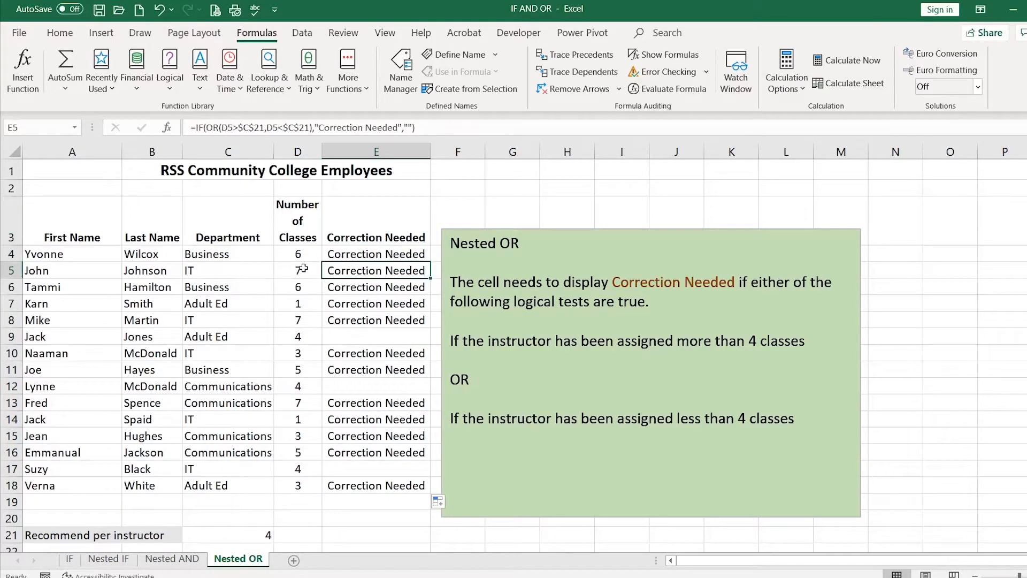
key("Up")
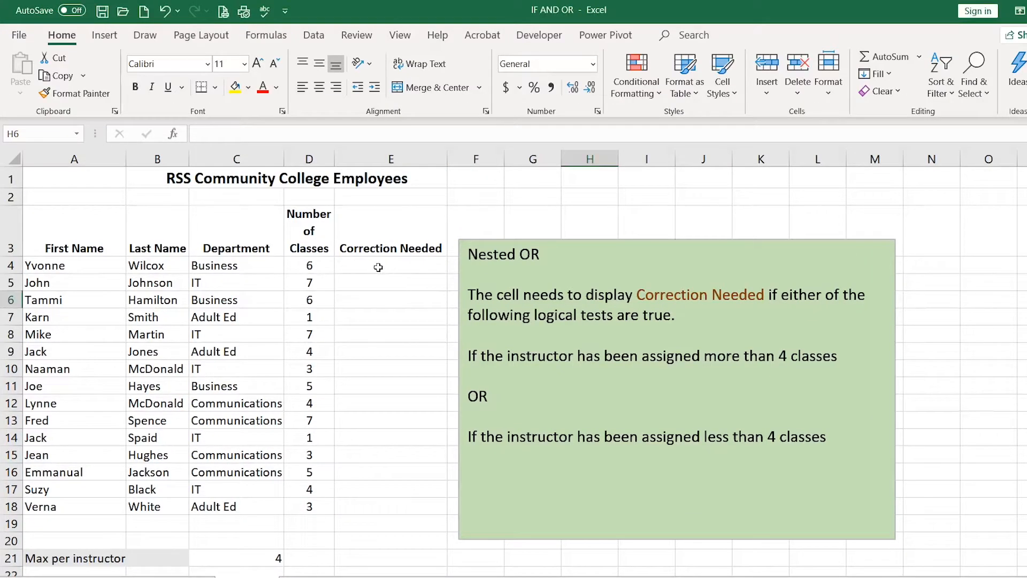
Start an IF formula in E4 with an OR function nested as its logical test.
left_click_drag(390, 266, 385, 501)
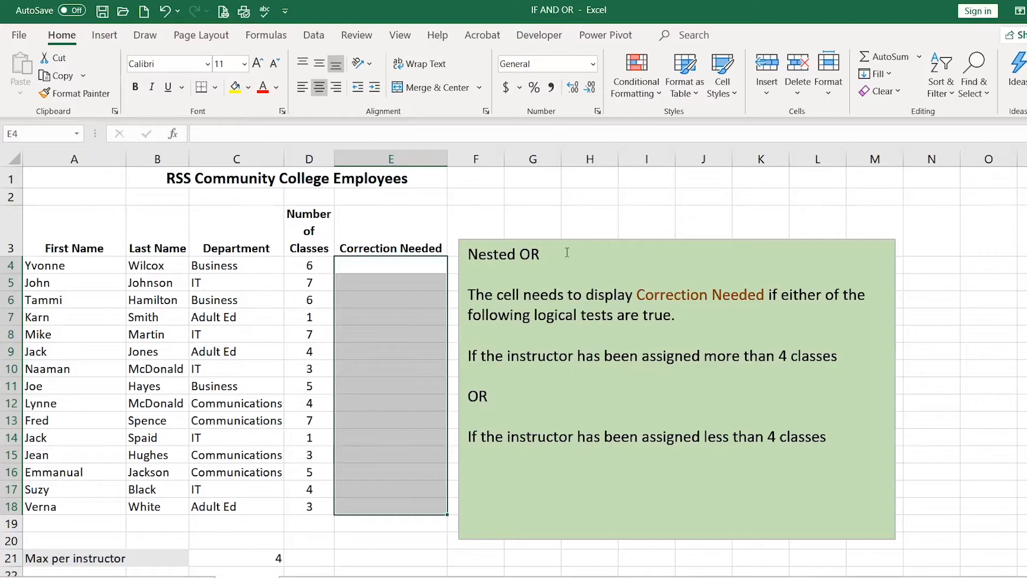
left_click(374, 267)
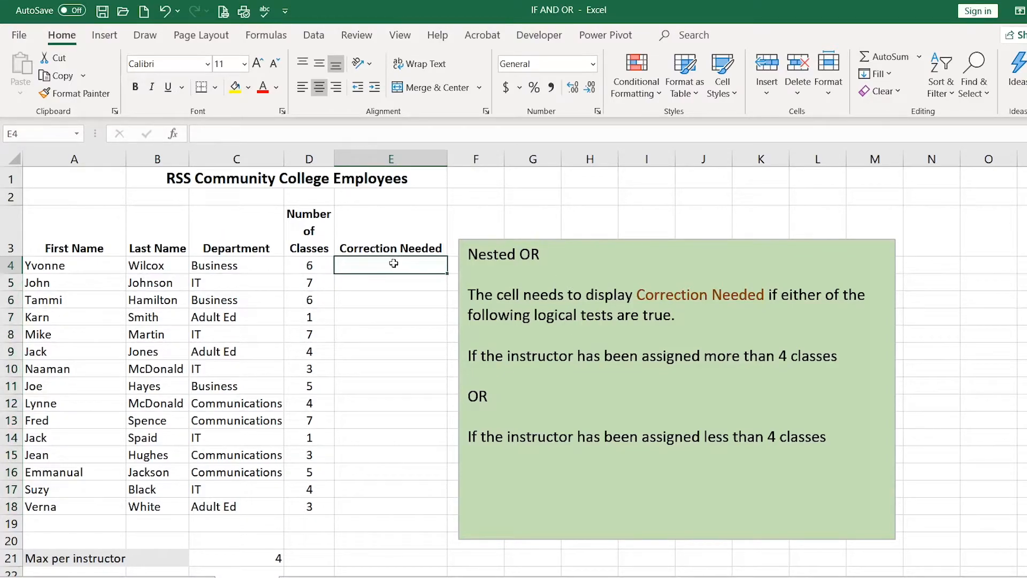
type("=if(")
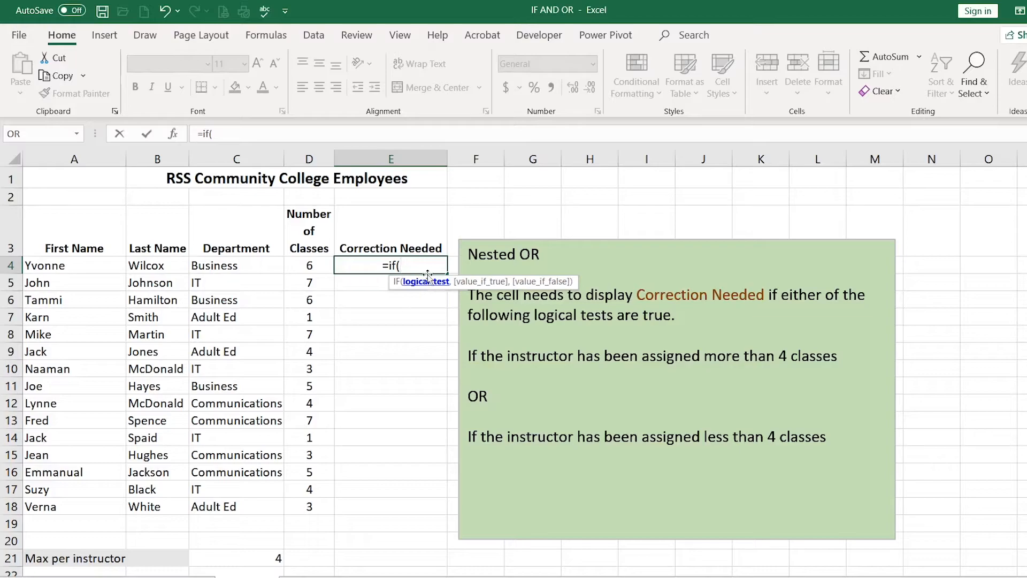
type("or(")
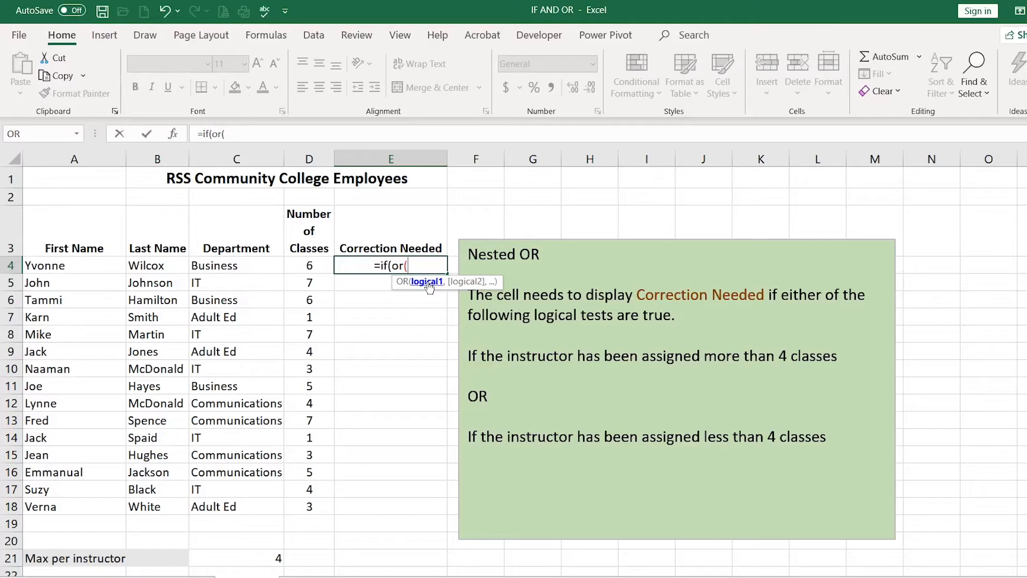
Set the OR function's first condition to D4>$C$21, using an absolute reference to the maximum classes per instructor.
left_click(306, 267)
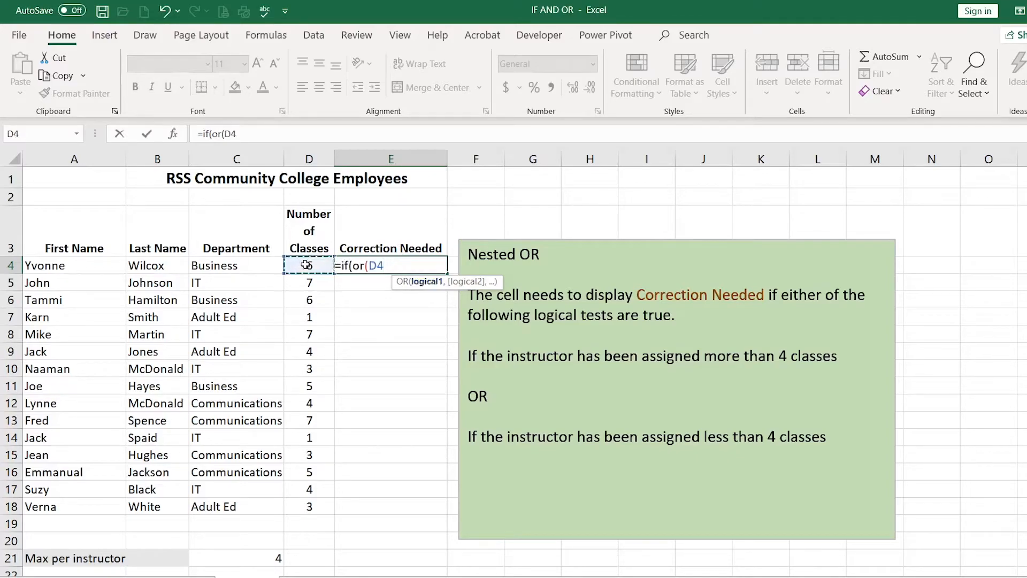
type(">")
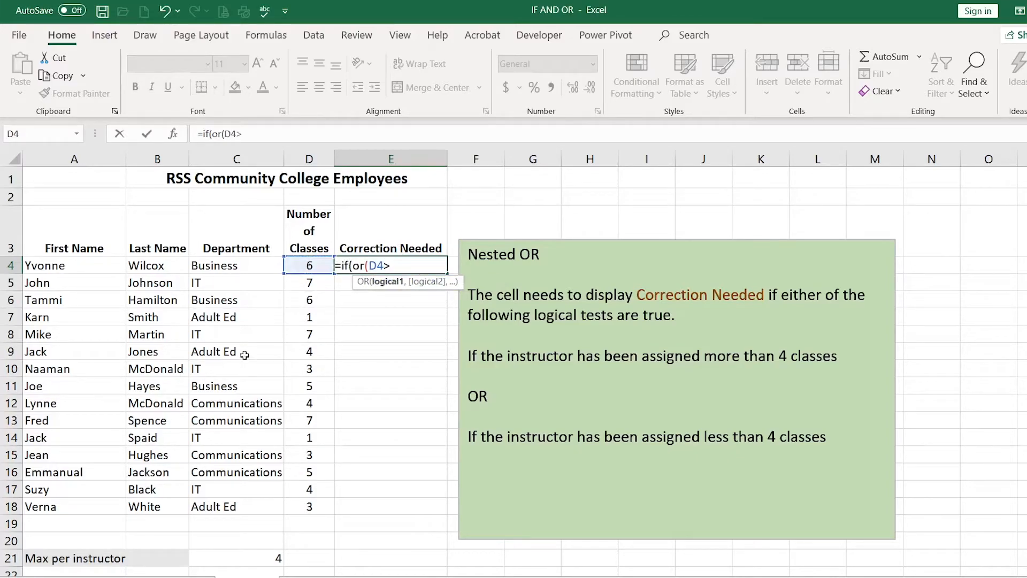
left_click(246, 555)
key("F4")
type(",")
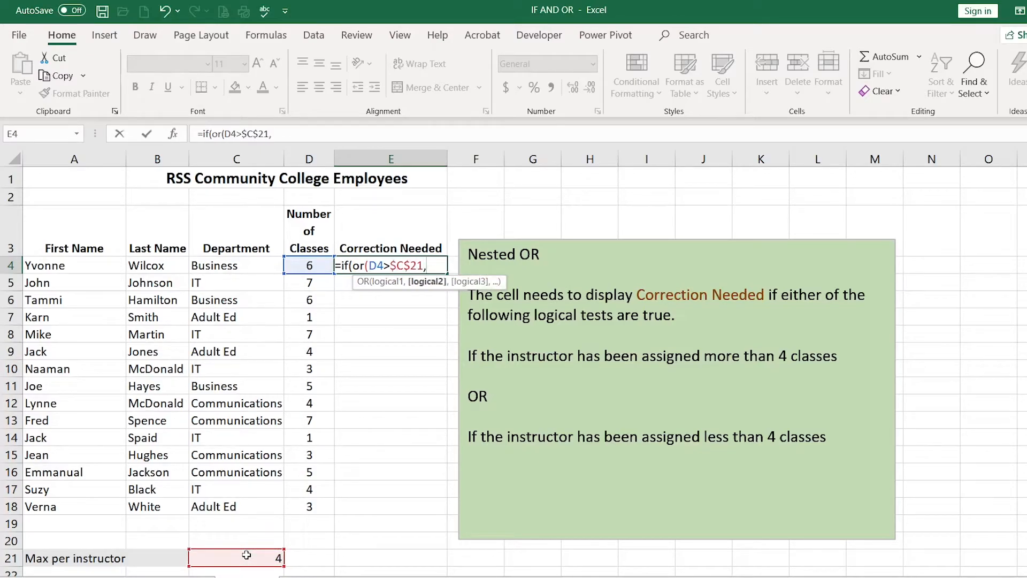
Add D4<$C$21 as the OR function's second condition and close the OR function.
left_click(306, 266)
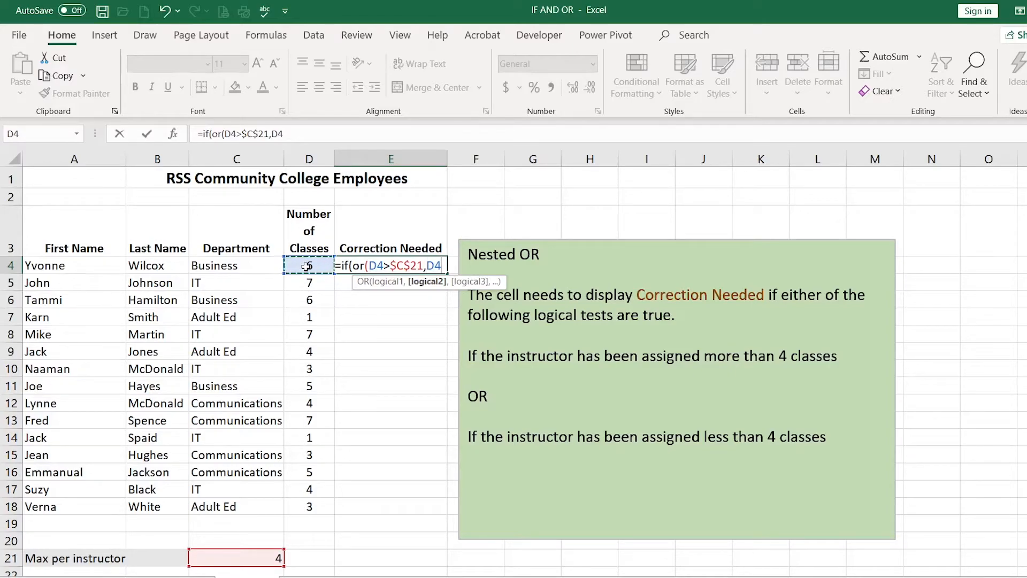
type("<")
left_click(242, 558)
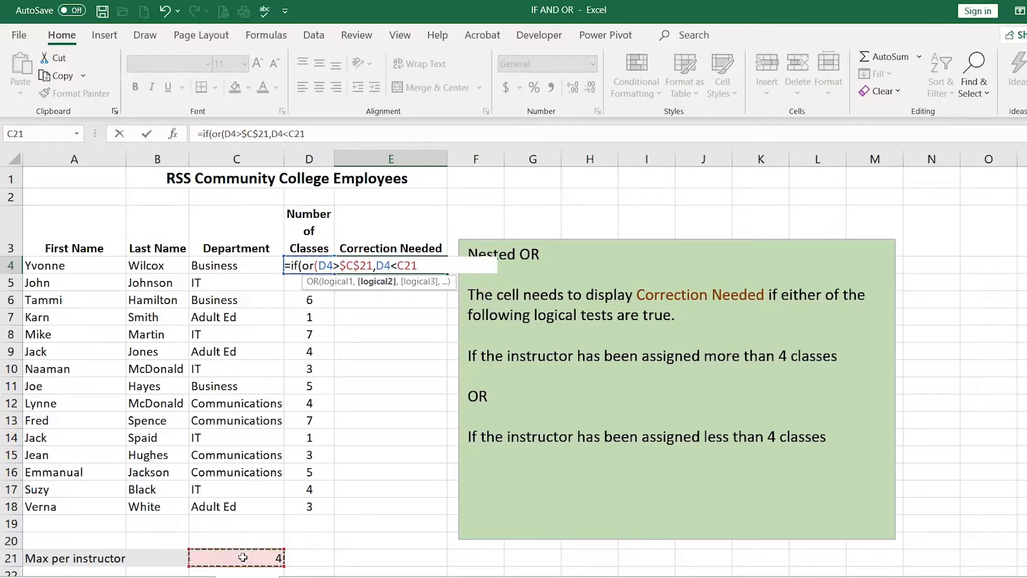
key("F4")
type(",")
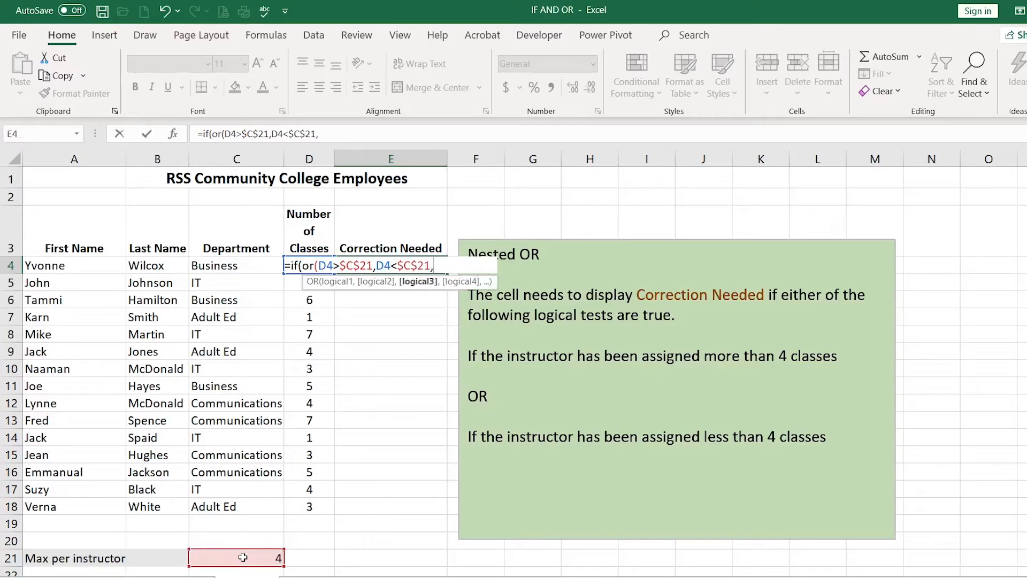
key("BackSpace")
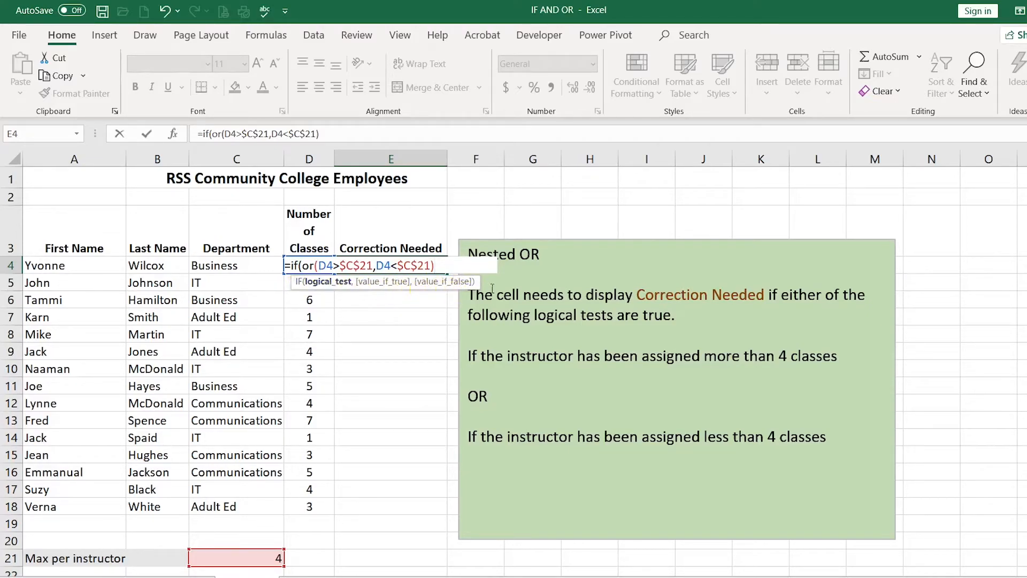
Complete the IF formula in E4 to return "Correction Needed" when true and an empty string "" when false.
type(",")
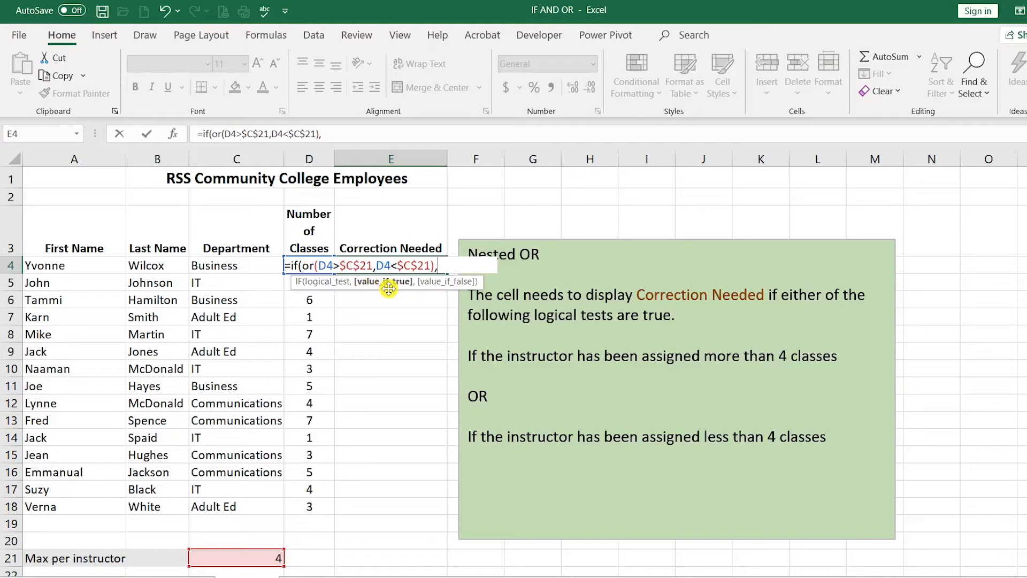
type("\"Correction Needed\",")
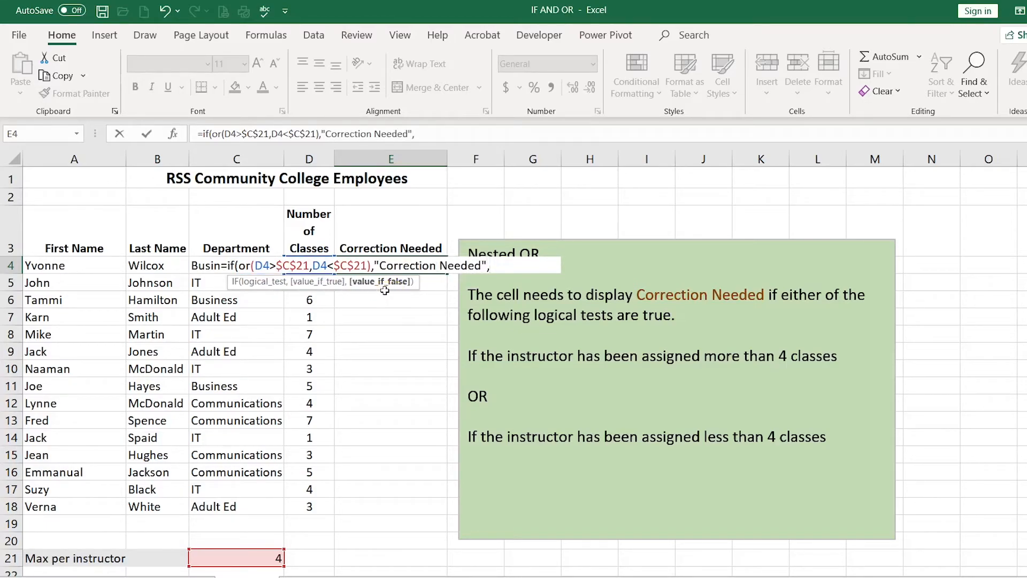
type("\"\")")
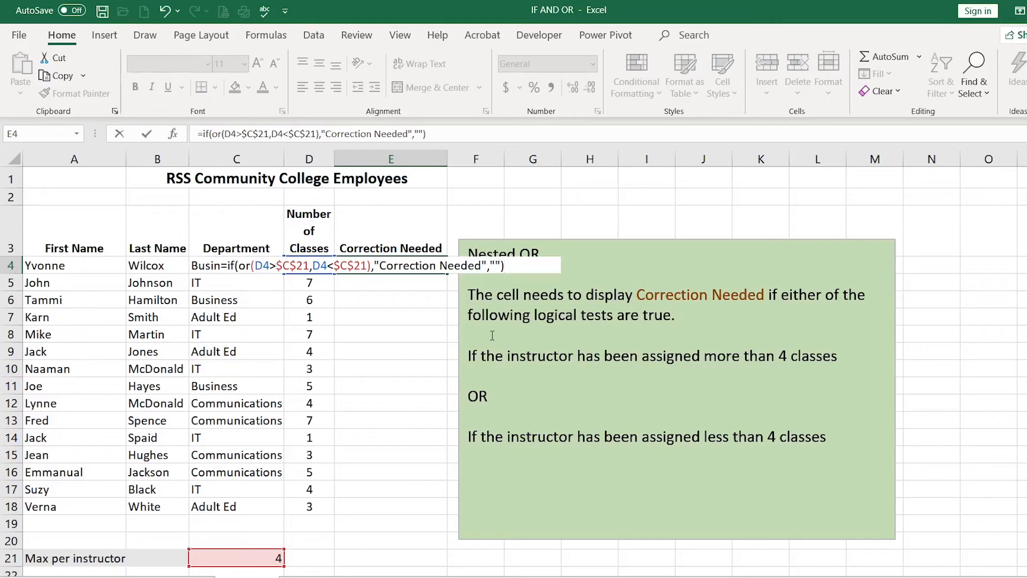
key("Return")
Fill the IF/OR formula from E4 down the Correction Needed column to E18.
left_click(442, 269)
double_click(446, 275)
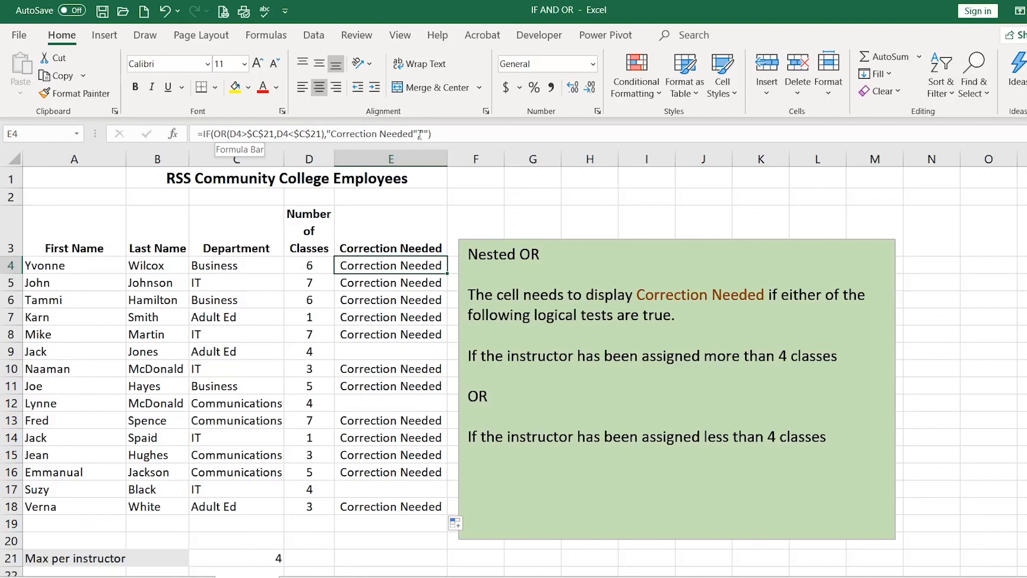
left_click(405, 538)
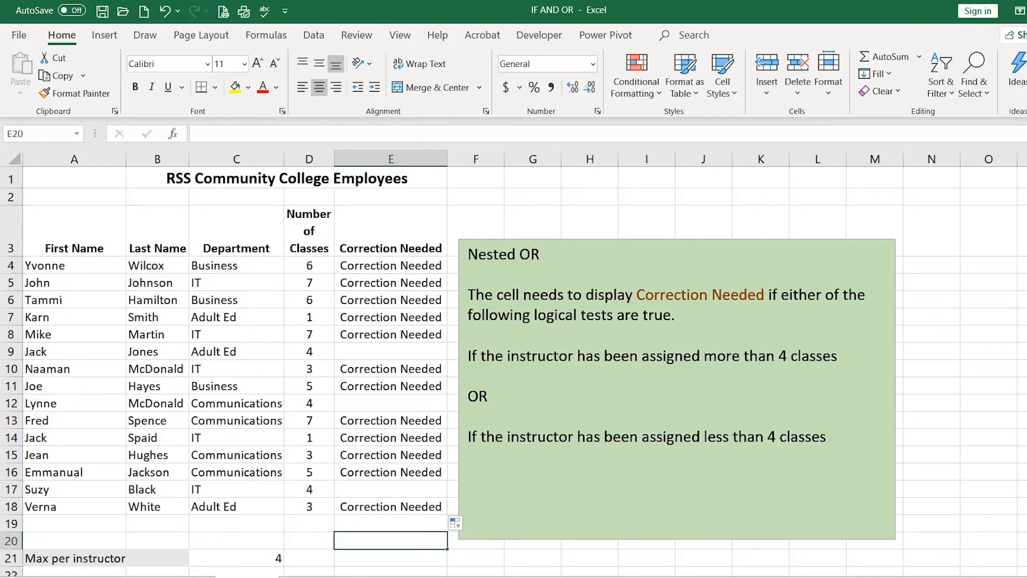